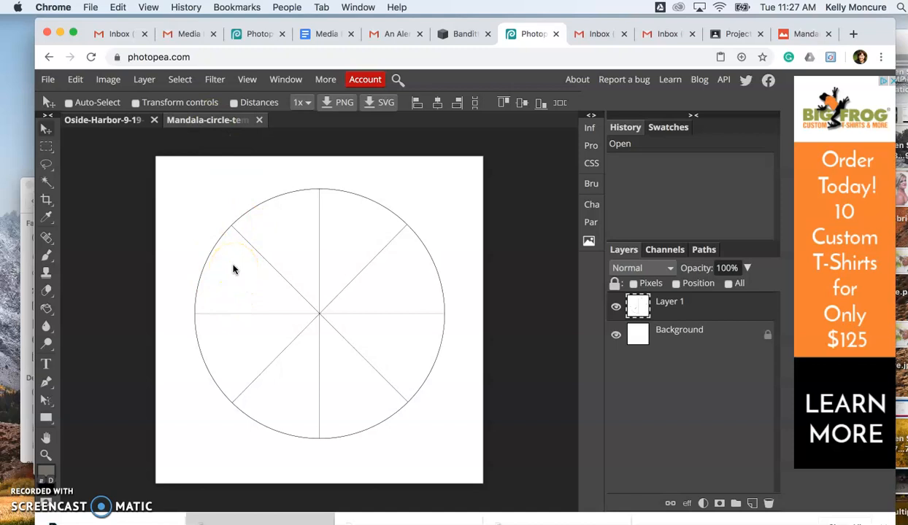
In the Oside-Harbor photo, select a rectangular area covering the palms, boats and rocks, and copy it.
{"action": "left_click", "coordinate": [102, 123]}
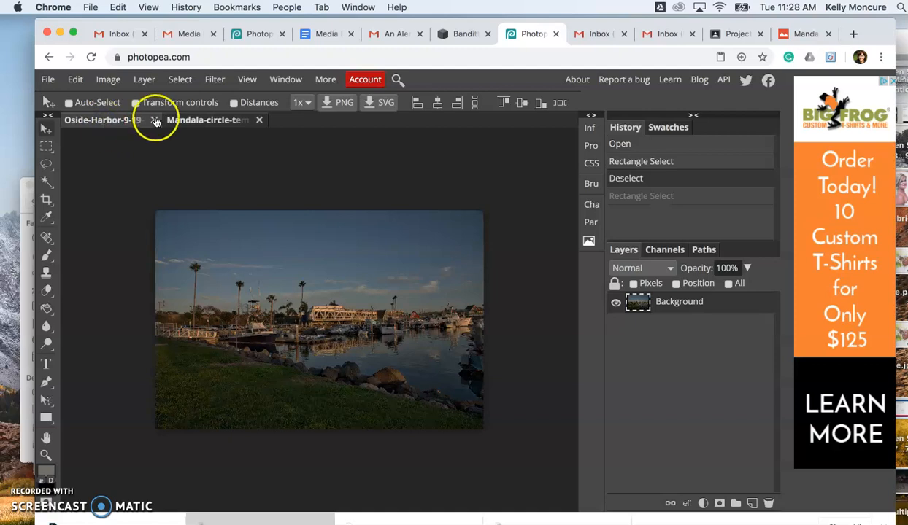
{"action": "left_click", "coordinate": [197, 121]}
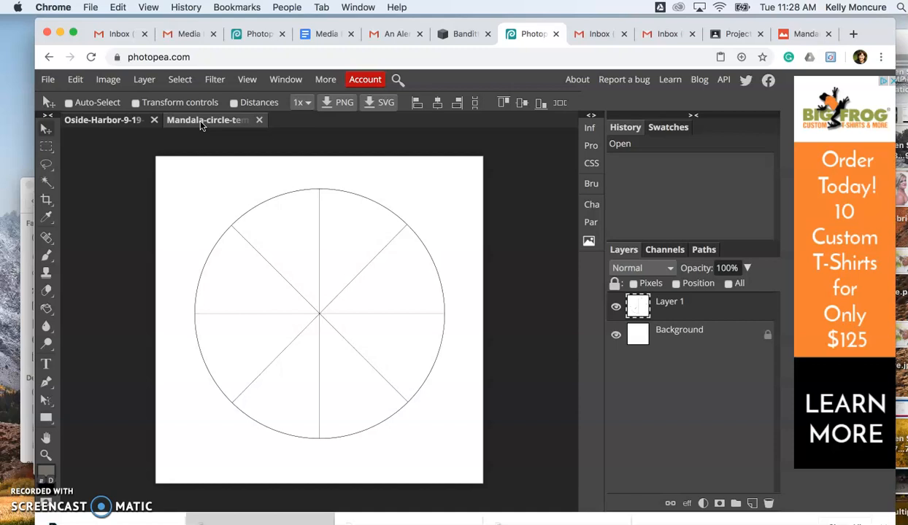
{"action": "left_click", "coordinate": [114, 121]}
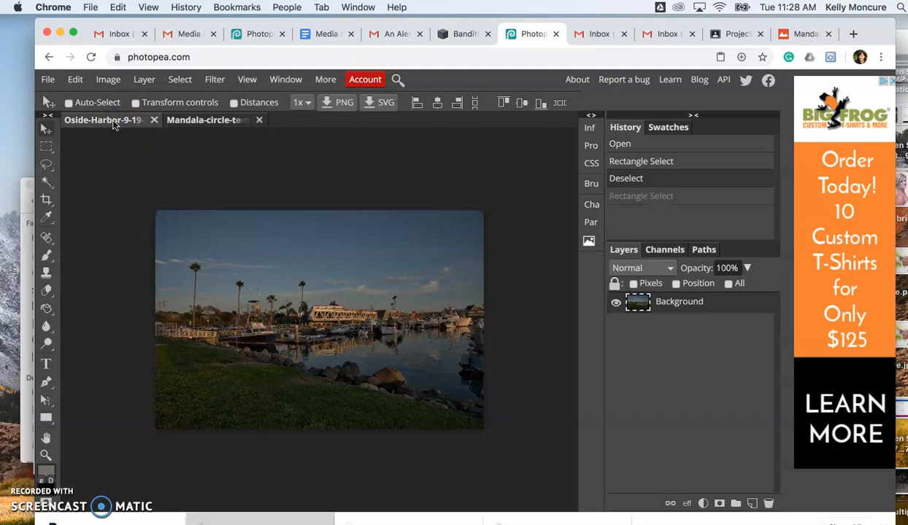
{"action": "left_click", "coordinate": [47, 149]}
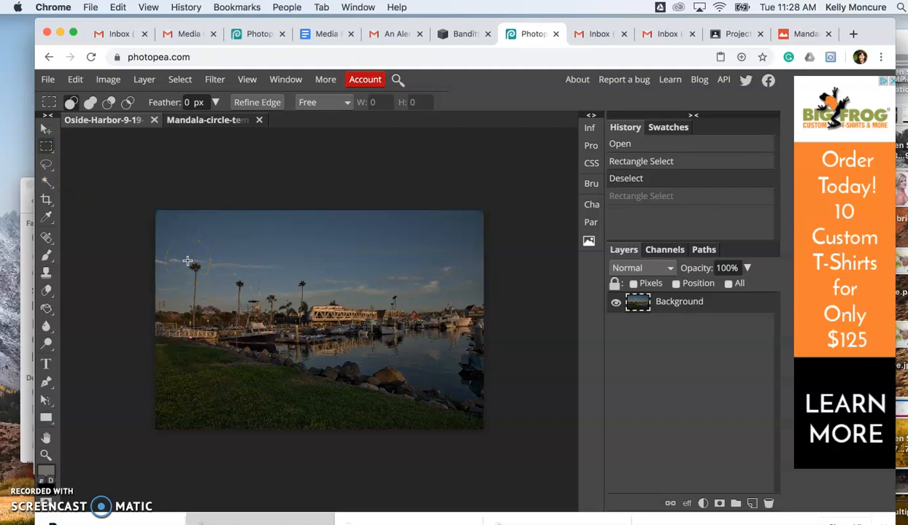
{"action": "left_click_drag", "start_coordinate": [188, 261], "coordinate": [414, 395]}
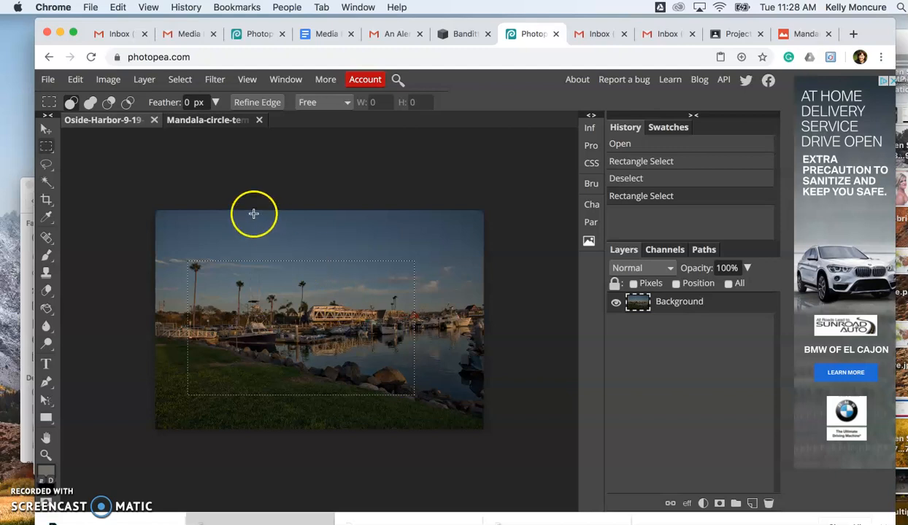
{"action": "left_click", "coordinate": [76, 80]}
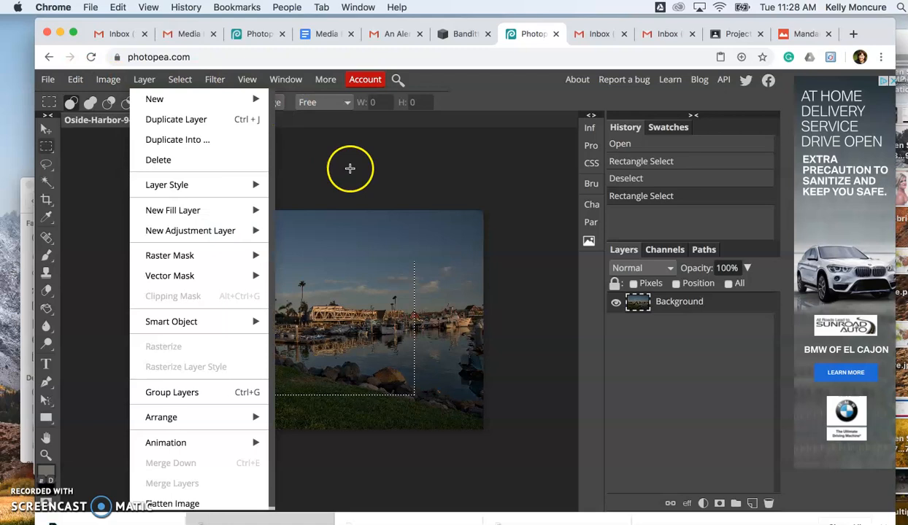
{"action": "left_click", "coordinate": [309, 128]}
Paste the copied photo area into the Mandala-circle template and place its layer beneath Layer 1.
{"action": "left_click", "coordinate": [202, 123]}
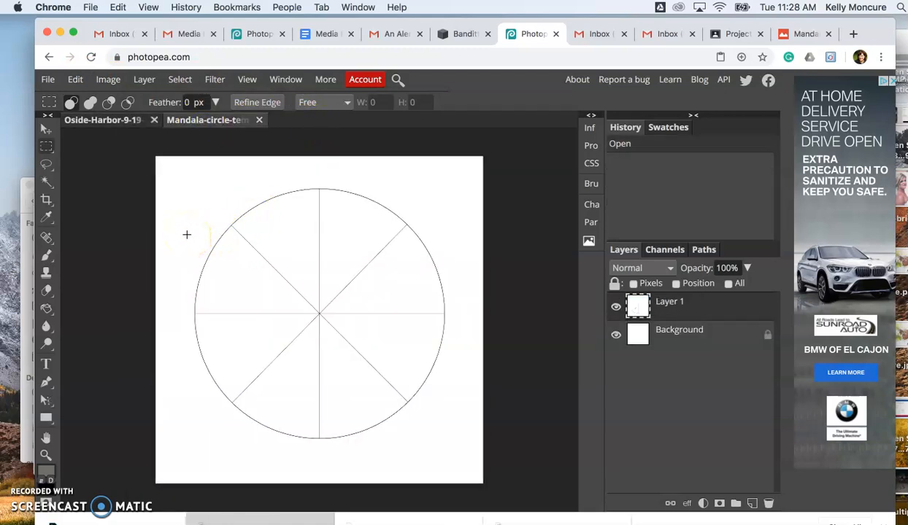
{"action": "key", "text": "super+v"}
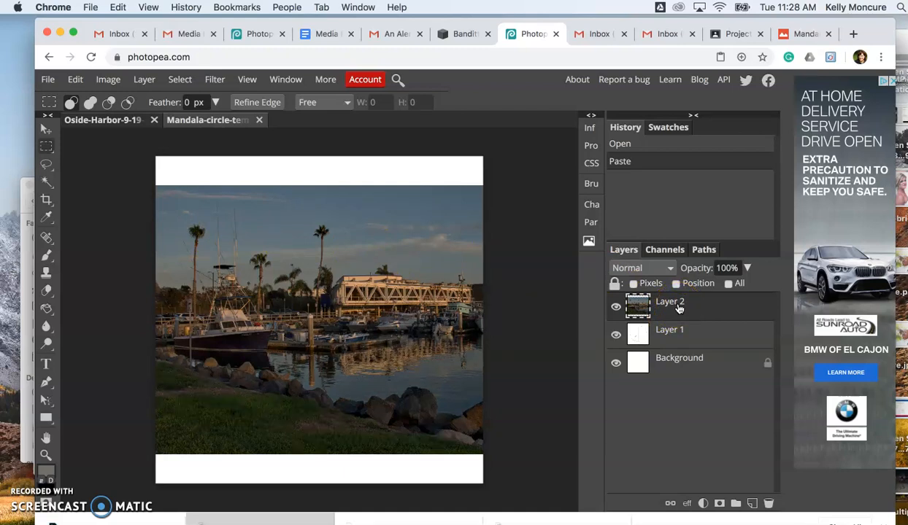
{"action": "mouse_move", "coordinate": [678, 307]}
{"action": "left_mouse_down"}
{"action": "mouse_move", "coordinate": [677, 336]}
{"action": "mouse_move", "coordinate": [677, 308]}
{"action": "left_mouse_up"}
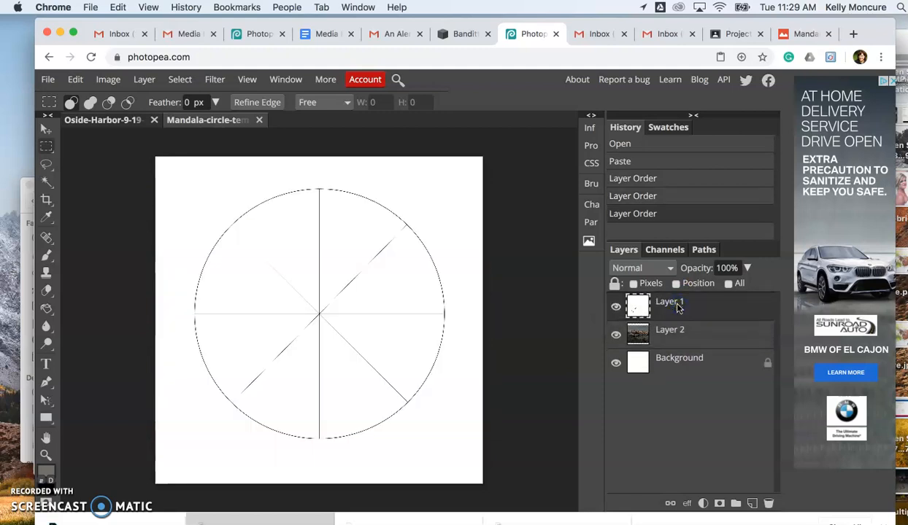
Select the circle wedge just above the left horizontal line with the Magic Wand and cut it out of Layer 1.
{"action": "left_click", "coordinate": [45, 181]}
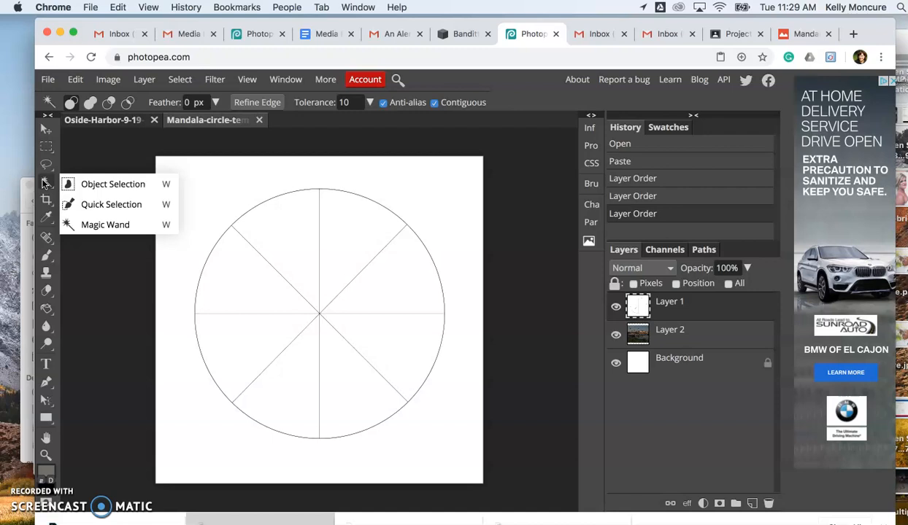
{"action": "left_click", "coordinate": [91, 223]}
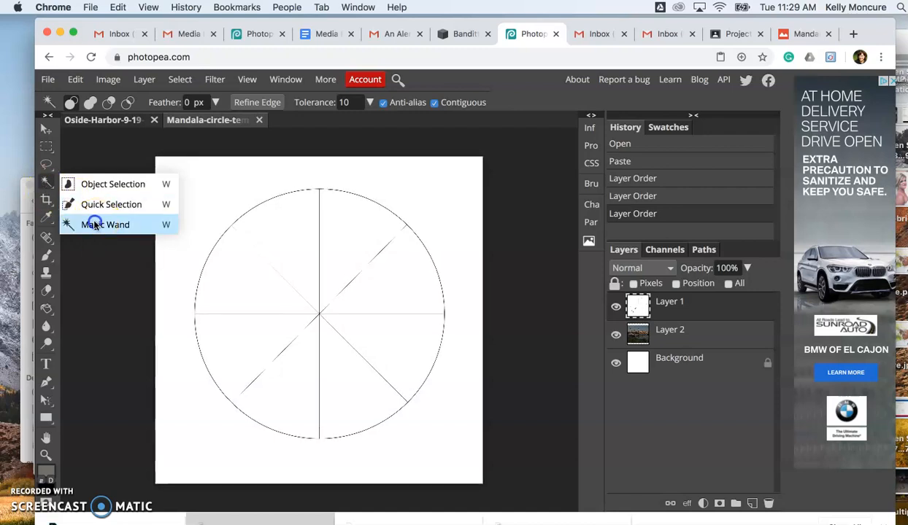
{"action": "left_click", "coordinate": [211, 276]}
{"action": "left_click", "coordinate": [221, 268]}
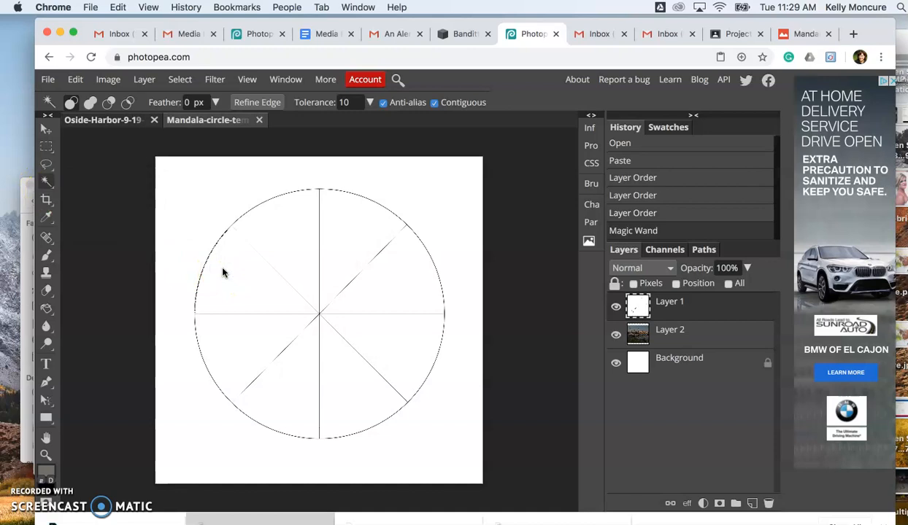
{"action": "left_click", "coordinate": [90, 96]}
{"action": "left_click", "coordinate": [76, 79]}
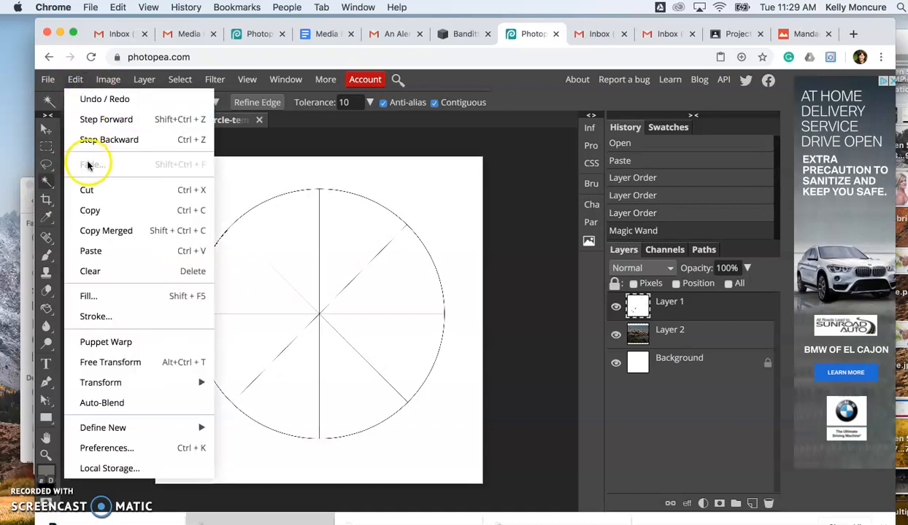
{"action": "left_click", "coordinate": [87, 191]}
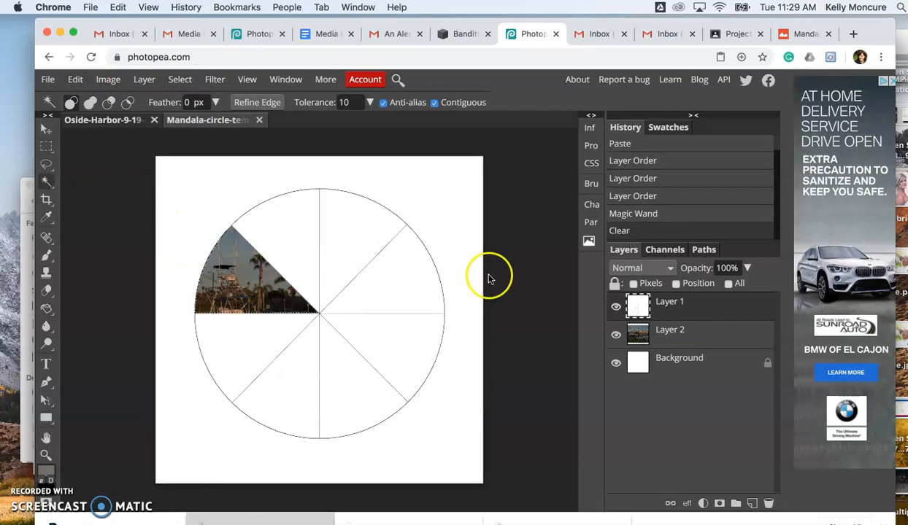
Copy the wedge-shaped selection from the photo on Layer 2 and paste it as a new layer.
{"action": "left_click", "coordinate": [702, 332]}
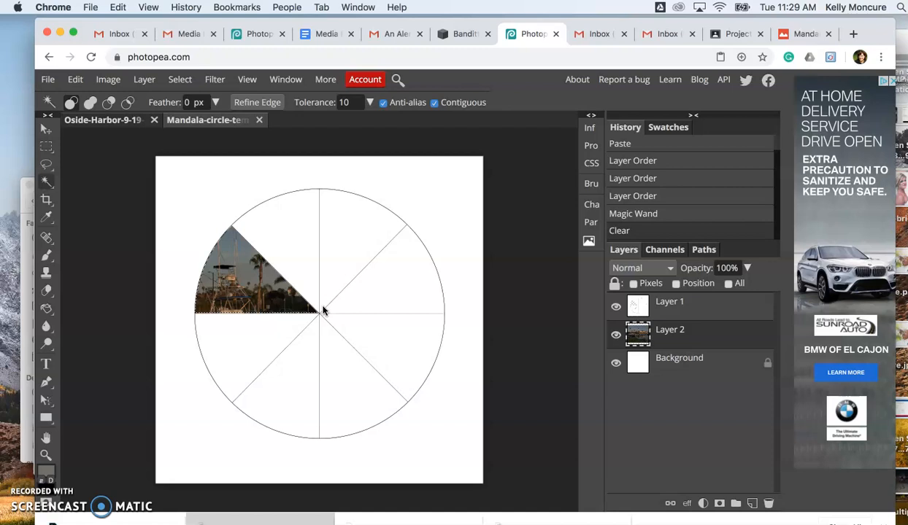
{"action": "key", "text": "ctrl+v"}
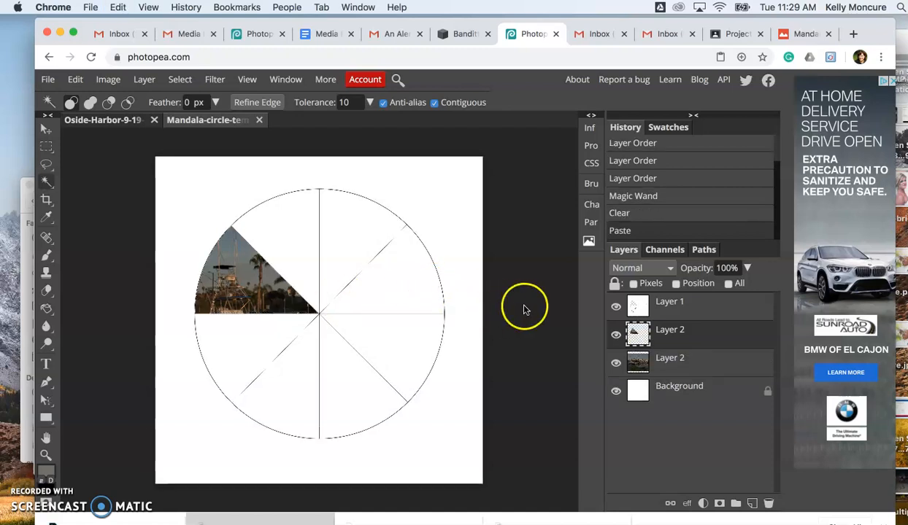
{"action": "left_click", "coordinate": [674, 324]}
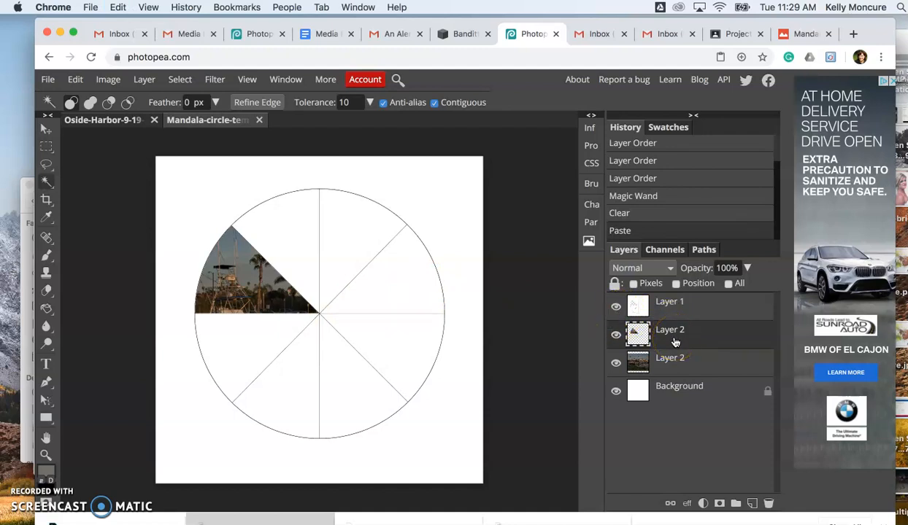
Hide the circle template layer and the full photo layer, leaving the pasted wedge and the background visible.
{"action": "left_click", "coordinate": [615, 305]}
{"action": "left_click", "coordinate": [615, 307]}
{"action": "left_click", "coordinate": [615, 308]}
{"action": "left_click", "coordinate": [615, 307]}
{"action": "left_click", "coordinate": [615, 334]}
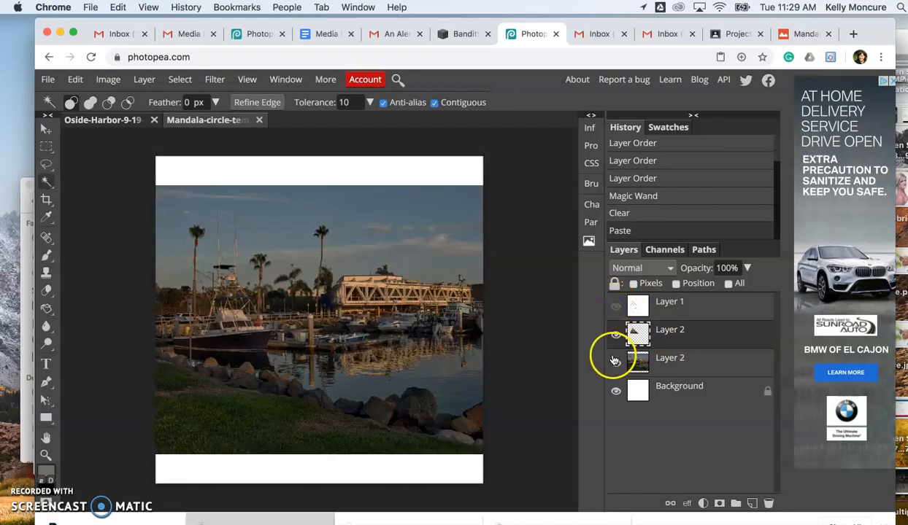
{"action": "left_click", "coordinate": [615, 361]}
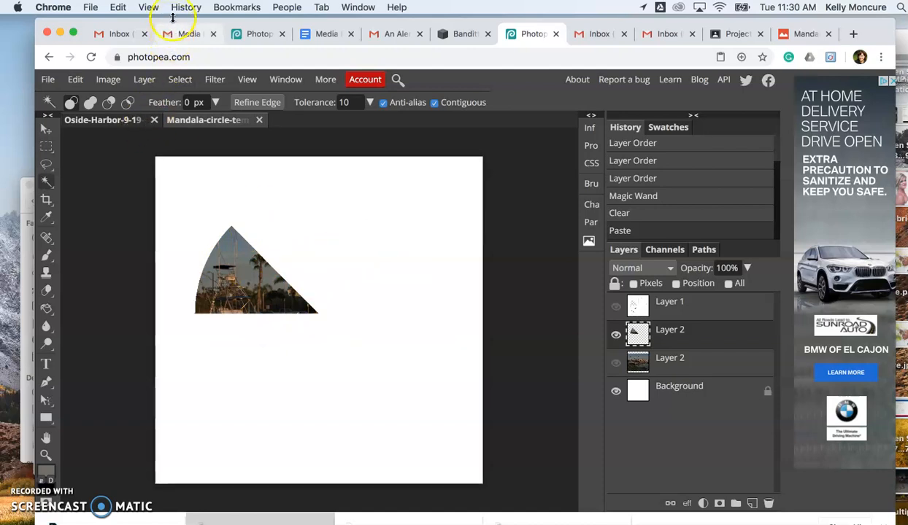
Duplicate the photo wedge layer and flip the copy horizontally.
{"action": "left_click", "coordinate": [144, 81]}
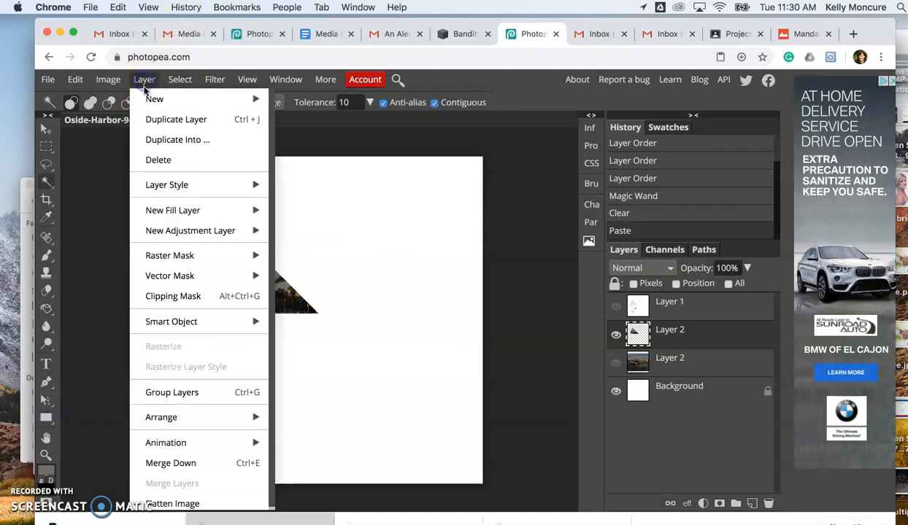
{"action": "mouse_move", "coordinate": [181, 415]}
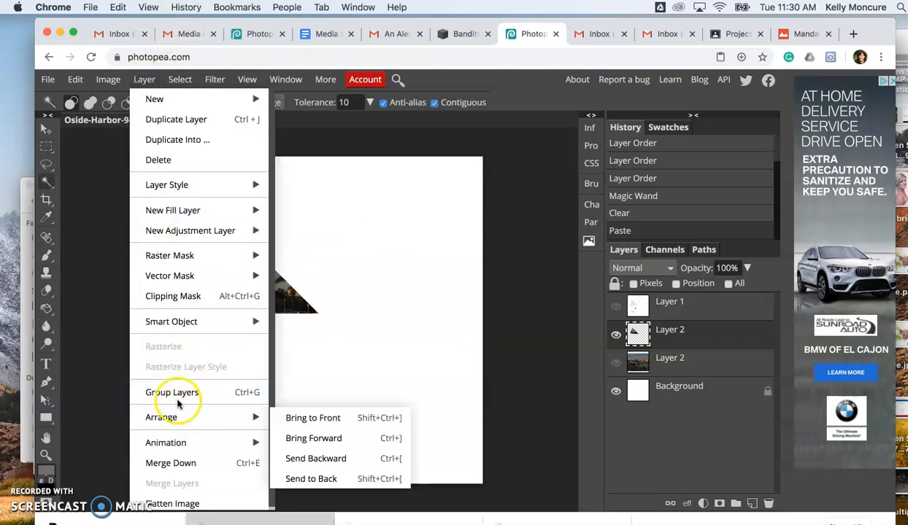
{"action": "left_click", "coordinate": [208, 122]}
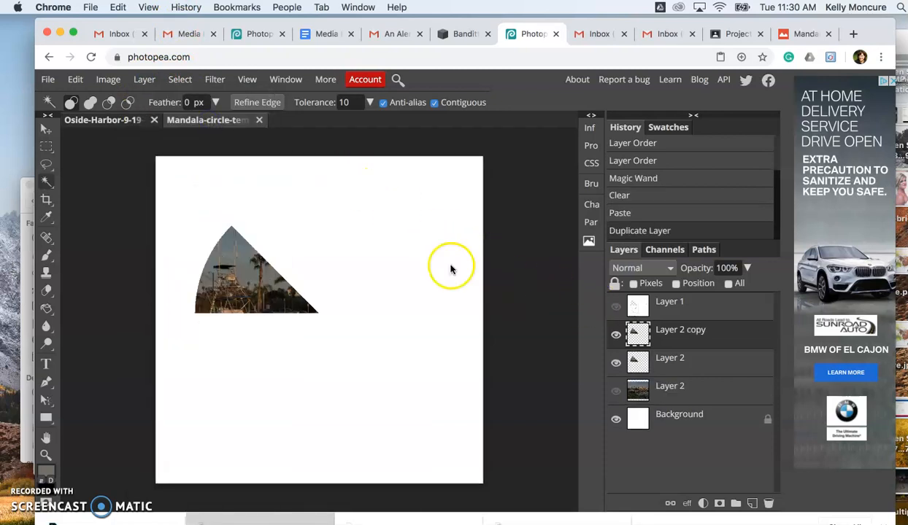
{"action": "left_click", "coordinate": [76, 82]}
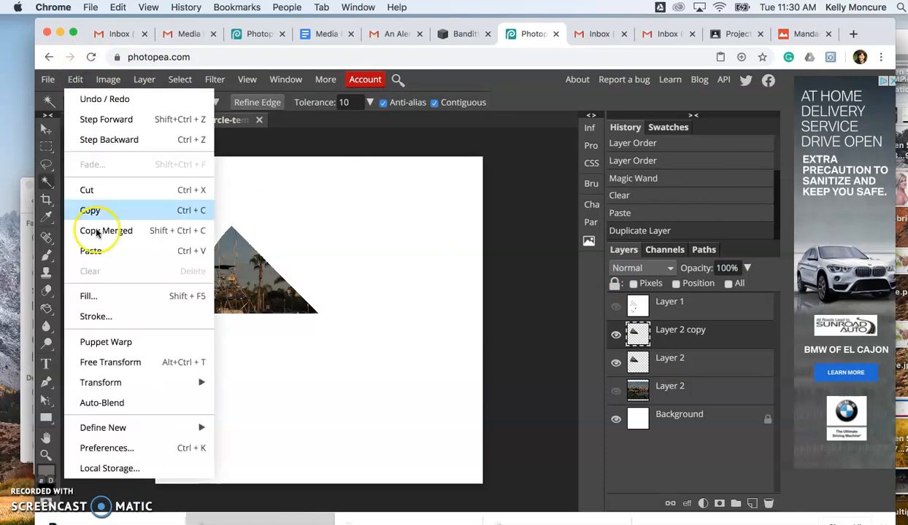
{"action": "mouse_move", "coordinate": [138, 381]}
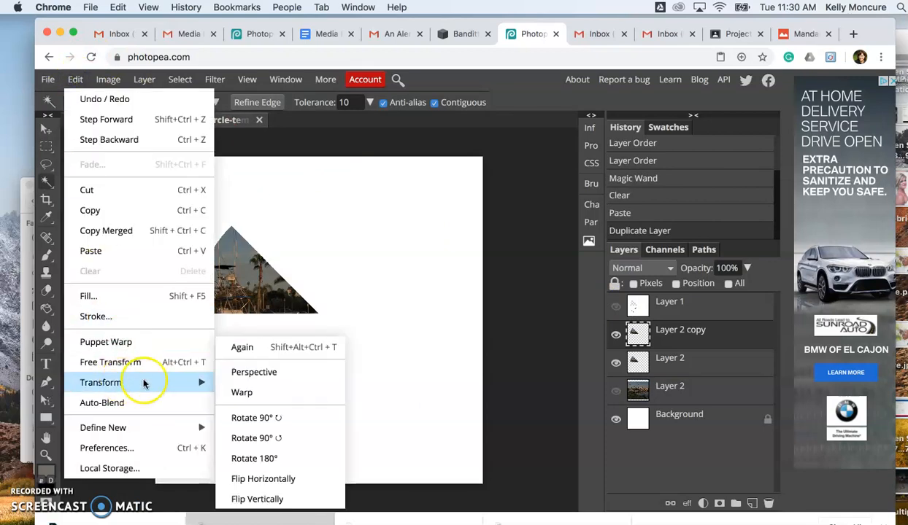
{"action": "left_click", "coordinate": [300, 485]}
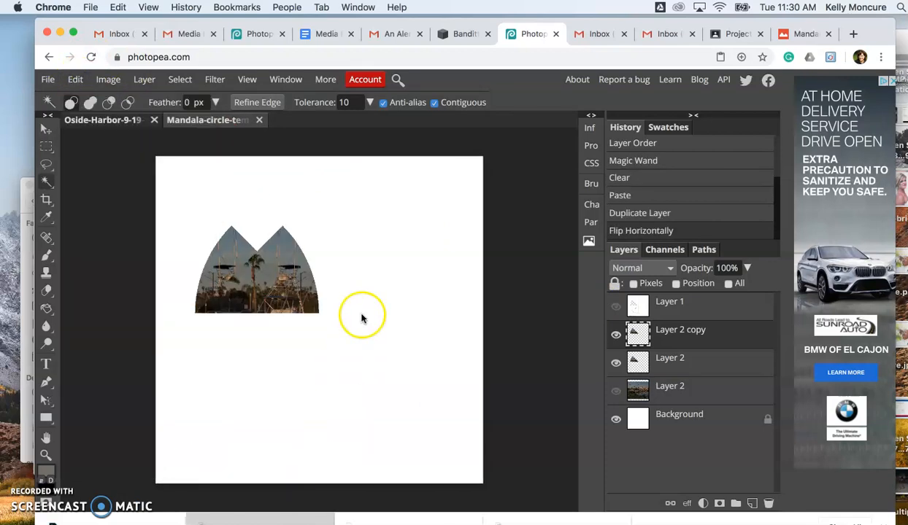
Rotate the flipped wedge copy 90° counterclockwise and move it against the original wedge to form a quarter circle.
{"action": "left_click", "coordinate": [75, 79]}
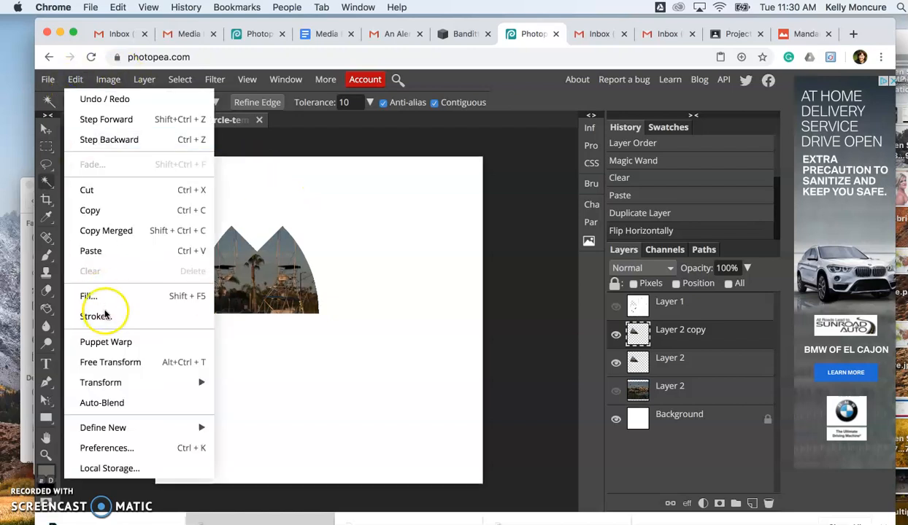
{"action": "mouse_move", "coordinate": [110, 383]}
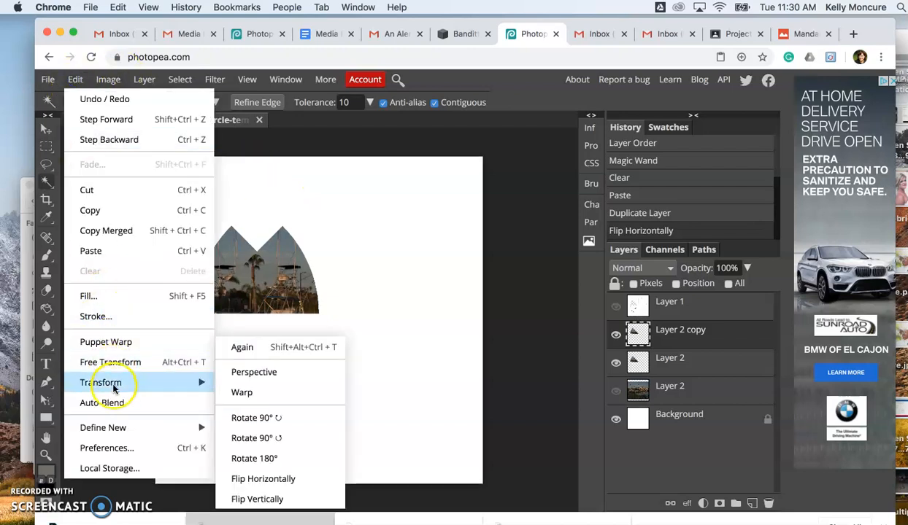
{"action": "left_click", "coordinate": [281, 443]}
{"action": "left_click", "coordinate": [272, 239]}
{"action": "left_click", "coordinate": [45, 130]}
{"action": "left_click_drag", "start_coordinate": [308, 213], "coordinate": [286, 235]}
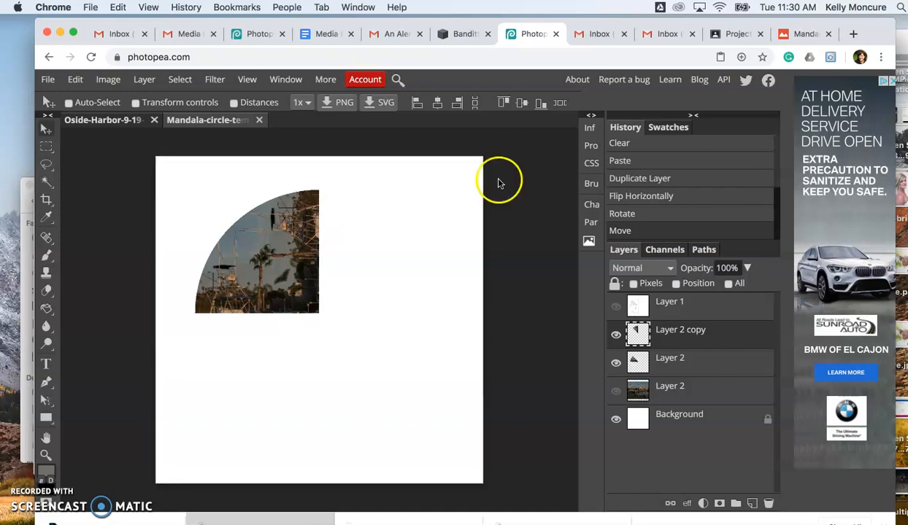
Merge the original wedge layer and its copy into one quarter-circle layer.
{"action": "left_click", "coordinate": [676, 365]}
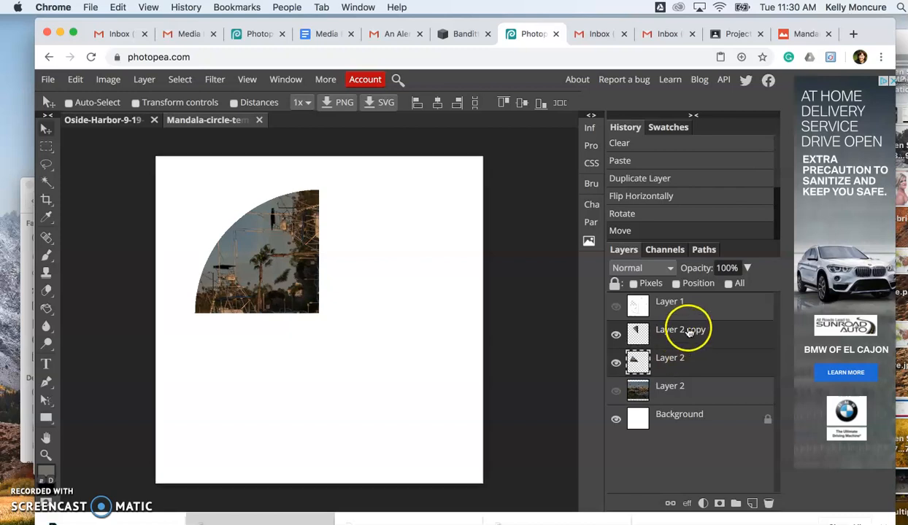
{"action": "left_click", "coordinate": [145, 82]}
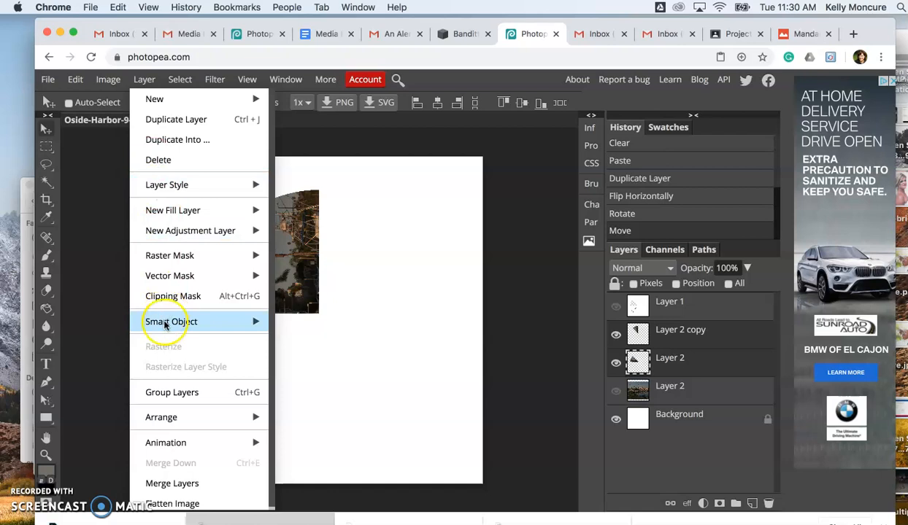
{"action": "left_click", "coordinate": [175, 481]}
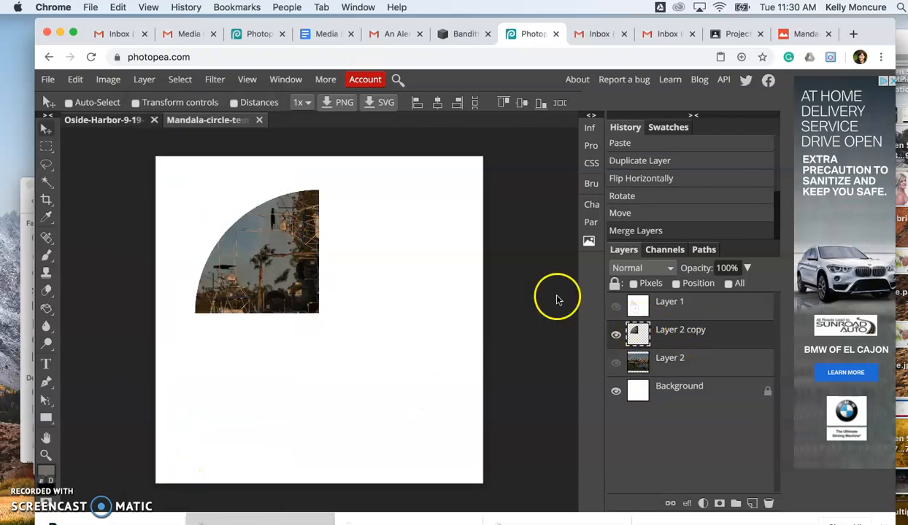
Duplicate the quarter-circle layer and shift the copy to the right so it partly overlaps the original.
{"action": "left_click", "coordinate": [146, 80]}
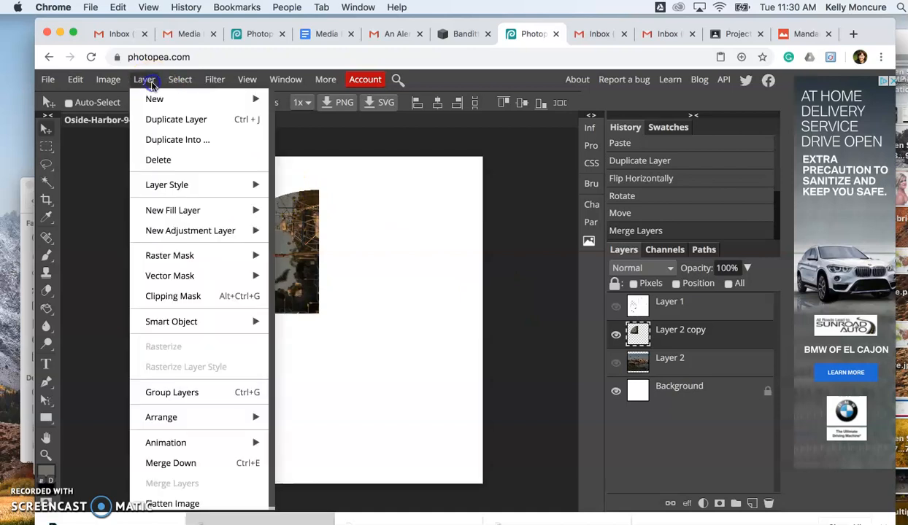
{"action": "left_click", "coordinate": [174, 121]}
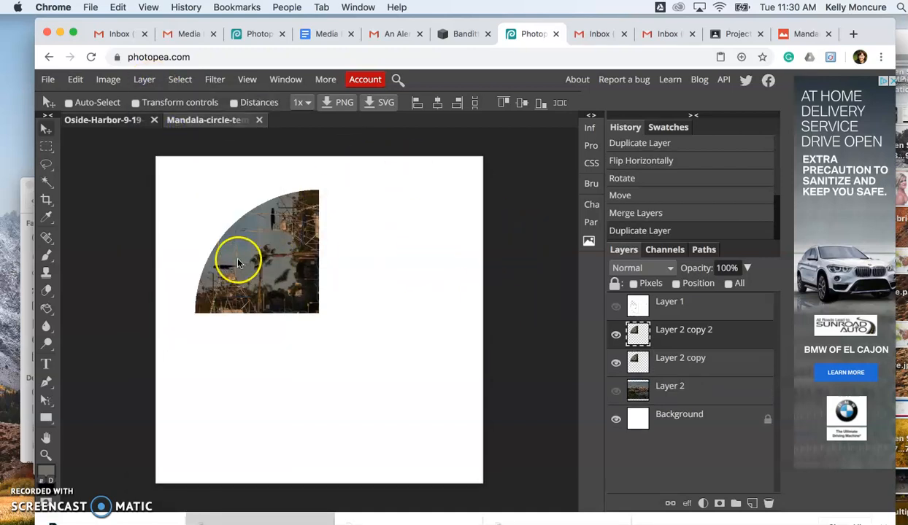
{"action": "left_click_drag", "start_coordinate": [270, 251], "coordinate": [333, 254]}
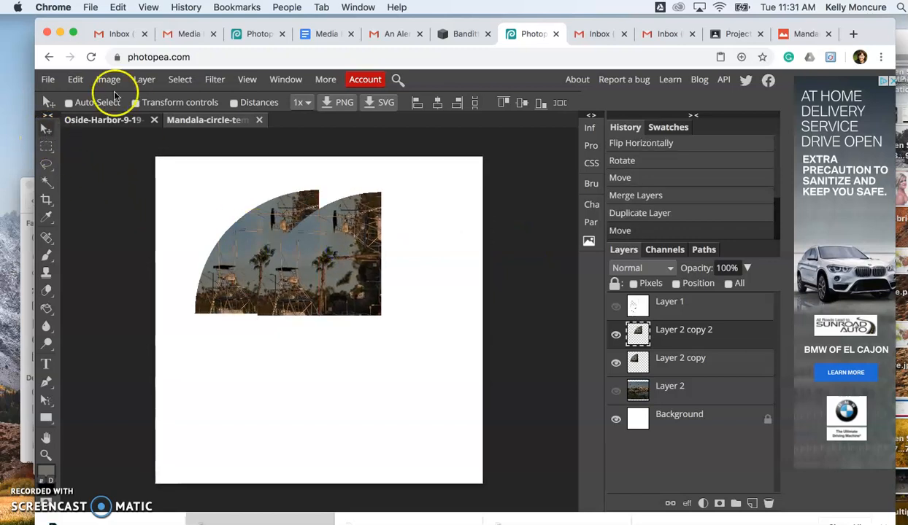
Flip the quarter-circle copy horizontally and move it against the original's straight vertical edge to form a half circle.
{"action": "left_click", "coordinate": [75, 80]}
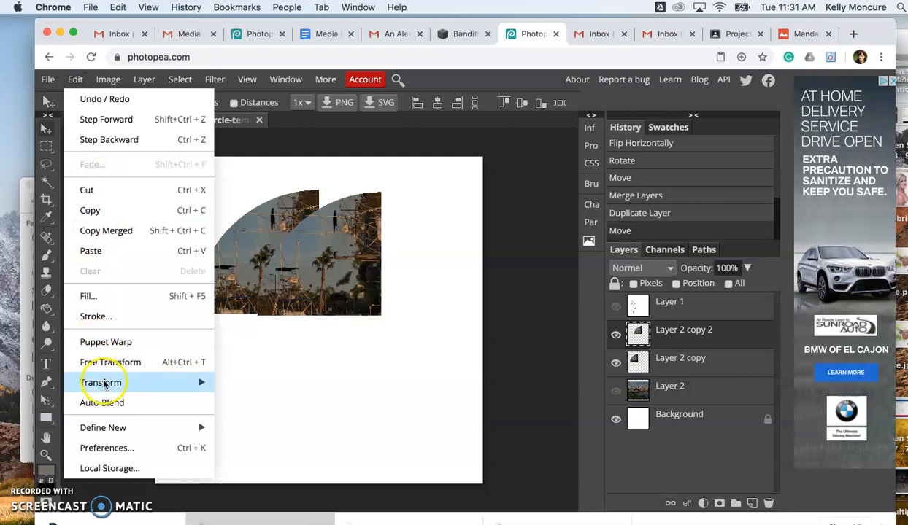
{"action": "mouse_move", "coordinate": [110, 382]}
{"action": "left_click", "coordinate": [283, 483]}
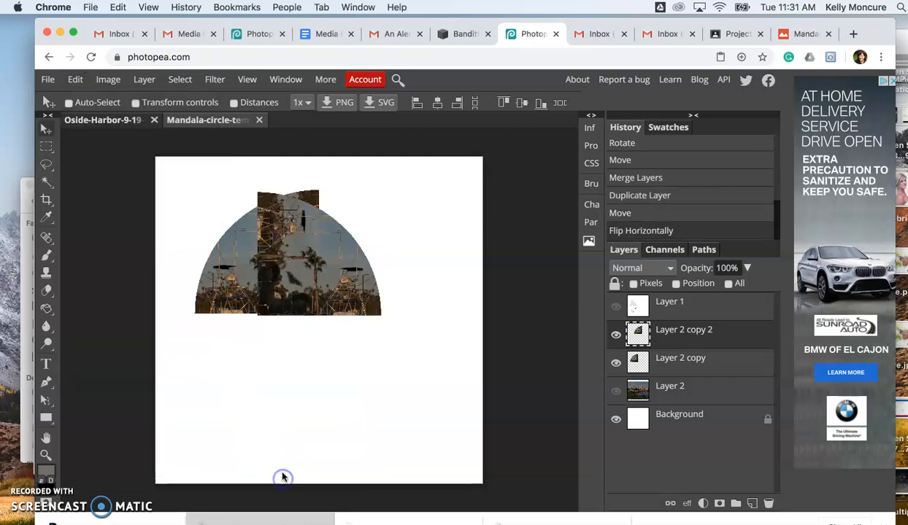
{"action": "left_click_drag", "start_coordinate": [328, 284], "coordinate": [387, 286]}
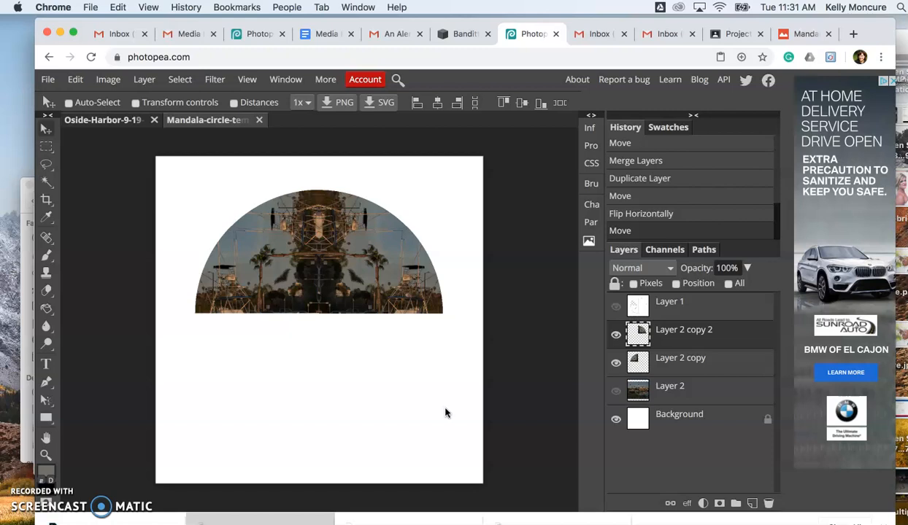
Merge the two quarter-circle layers into one half-circle layer.
{"action": "left_click", "coordinate": [697, 367]}
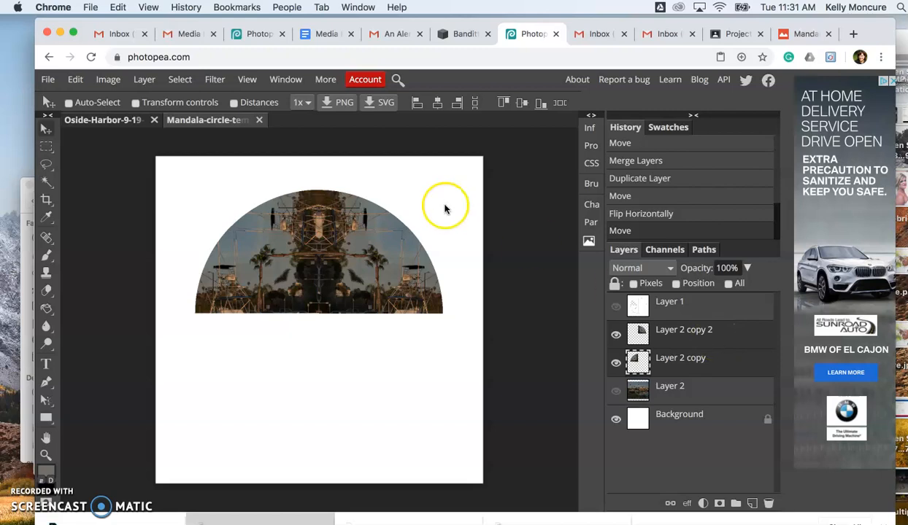
{"action": "left_click", "coordinate": [147, 80]}
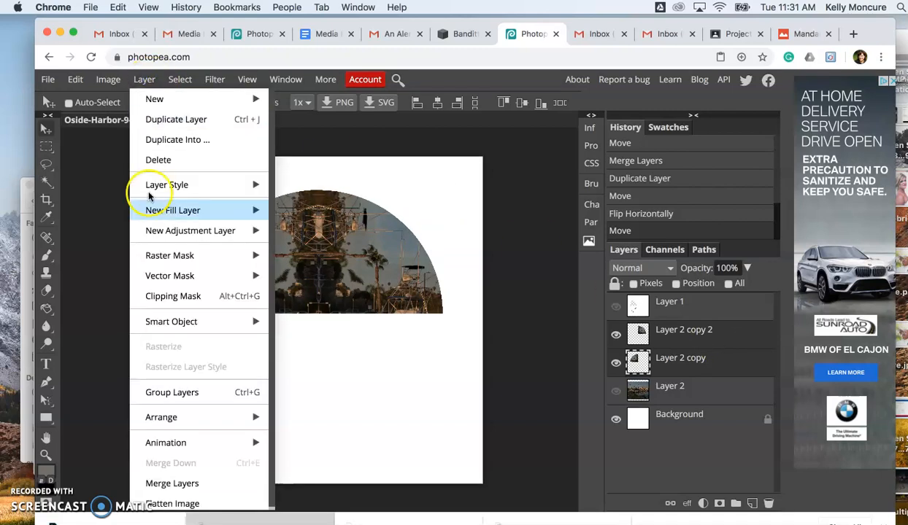
{"action": "left_click", "coordinate": [177, 484]}
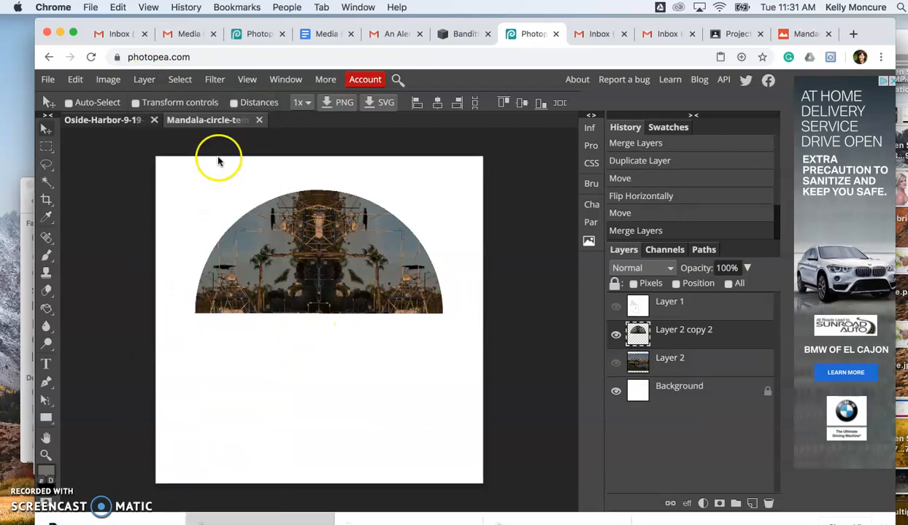
Complete the circle with a vertically flipped duplicate of the half-circle layer placed directly below the original.
{"action": "left_click", "coordinate": [149, 84]}
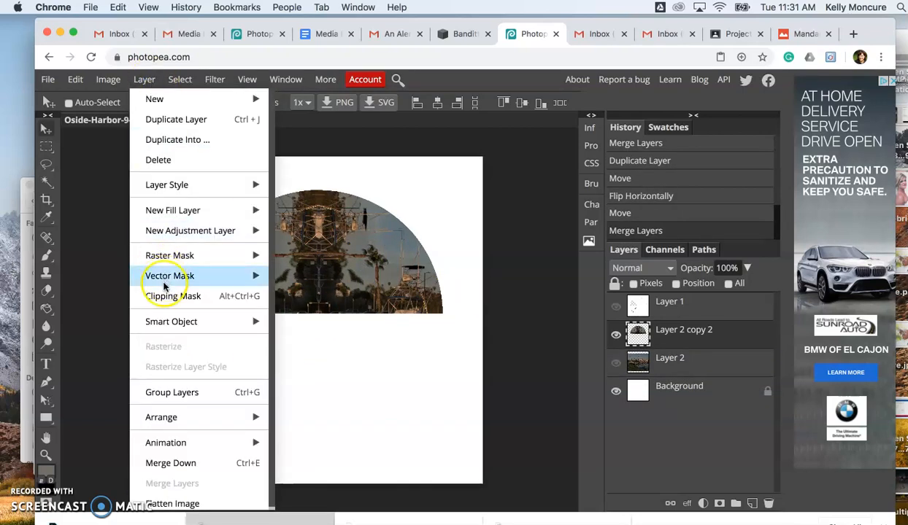
{"action": "left_click", "coordinate": [162, 120]}
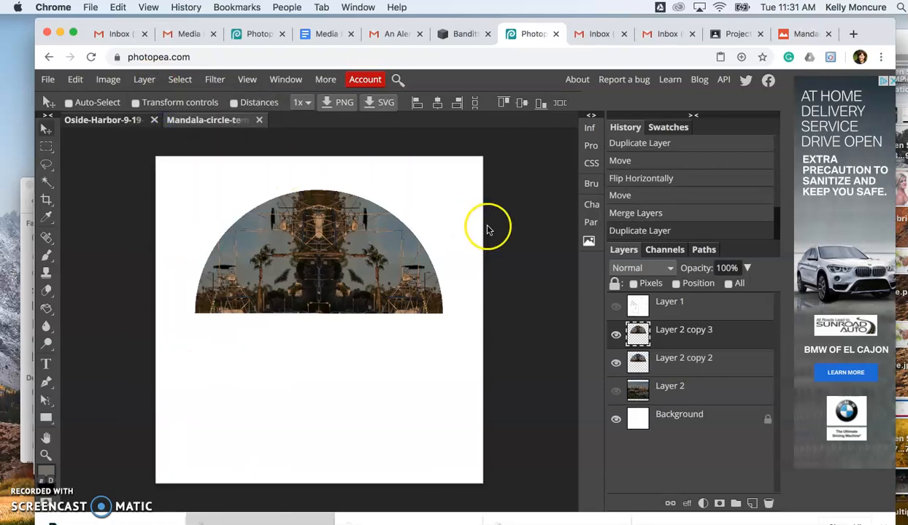
{"action": "left_click", "coordinate": [145, 81]}
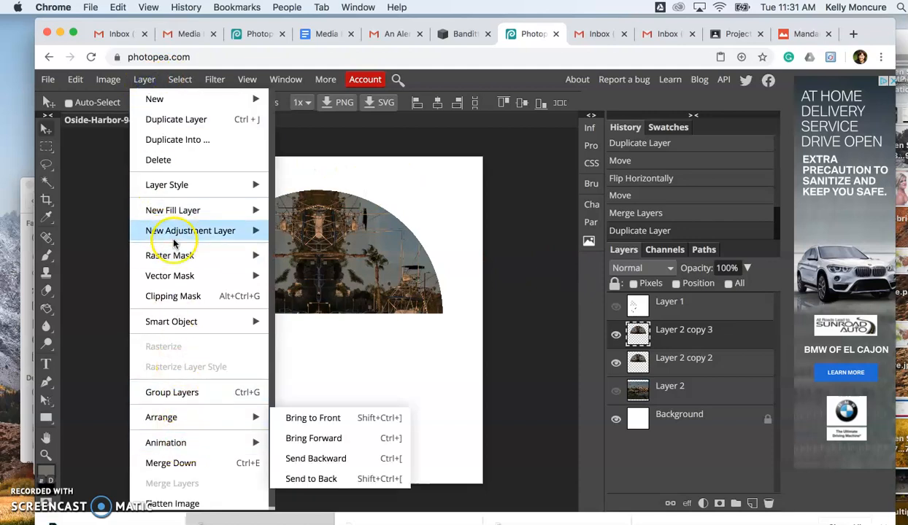
{"action": "left_click", "coordinate": [76, 80]}
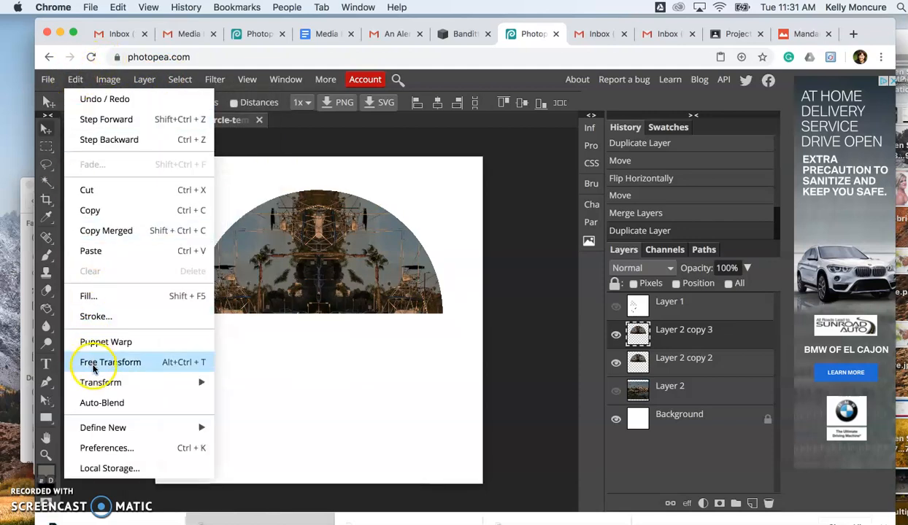
{"action": "mouse_move", "coordinate": [197, 381]}
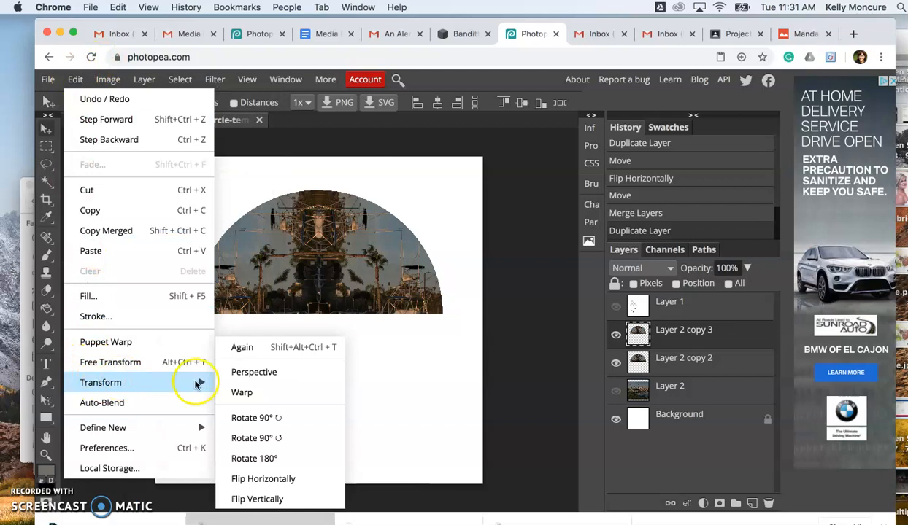
{"action": "left_click", "coordinate": [280, 501]}
{"action": "left_click_drag", "start_coordinate": [320, 269], "coordinate": [319, 397]}
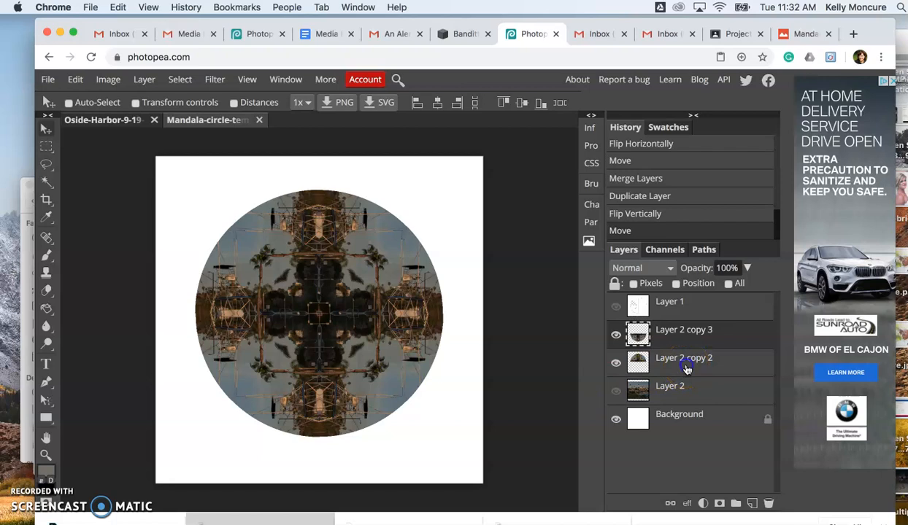
Merge the upper and lower half-circle layers into one full mandala layer.
{"action": "left_click", "coordinate": [686, 369]}
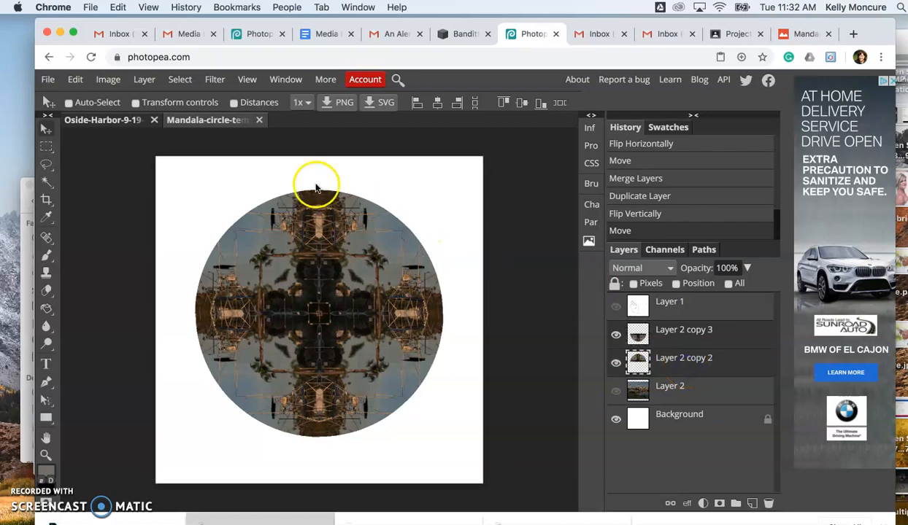
{"action": "left_click", "coordinate": [145, 79]}
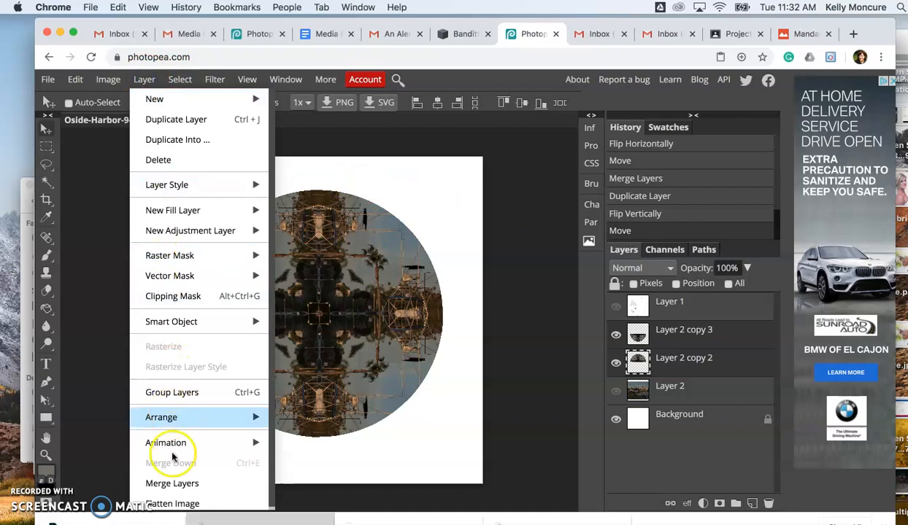
{"action": "left_click", "coordinate": [179, 484]}
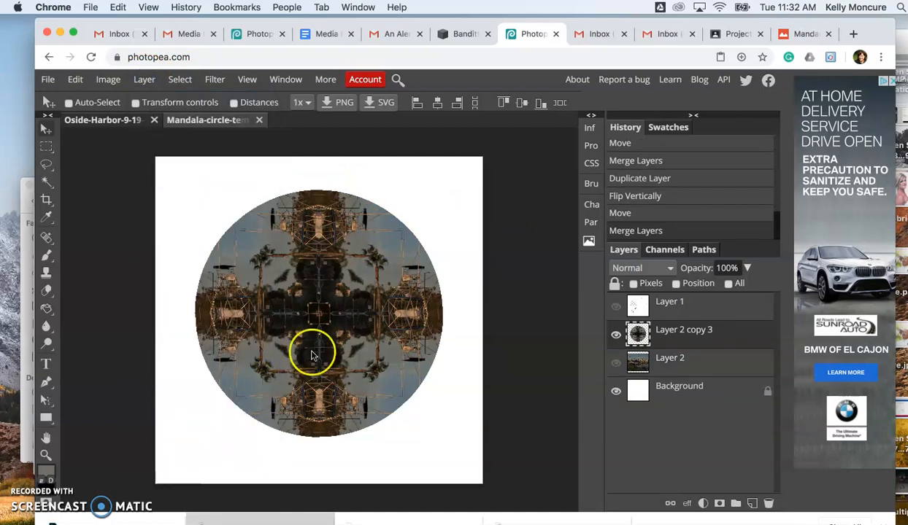
Delete the hidden circle template layer and the hidden full harbor photo layer.
{"action": "left_click_drag", "start_coordinate": [688, 301], "coordinate": [769, 503]}
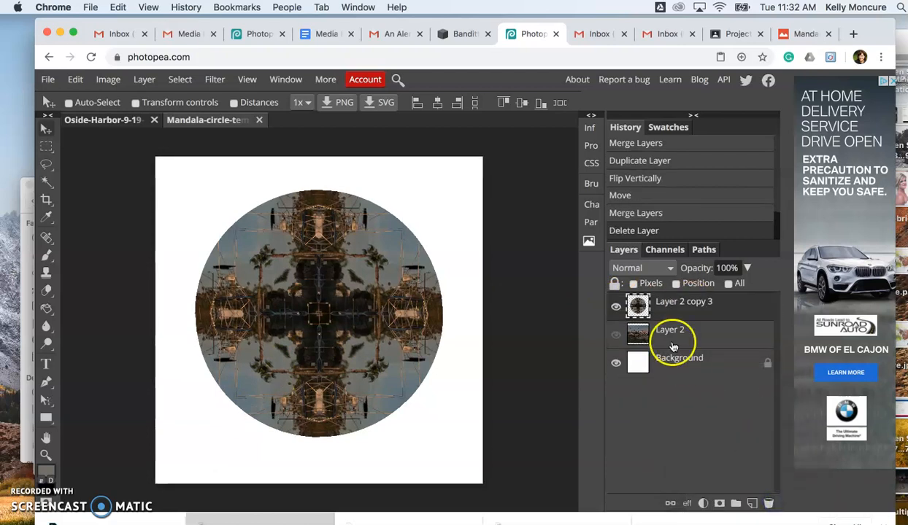
{"action": "left_click_drag", "start_coordinate": [669, 340], "coordinate": [769, 503]}
Flatten the mandala and the white background into a single layer.
{"action": "left_click", "coordinate": [667, 337]}
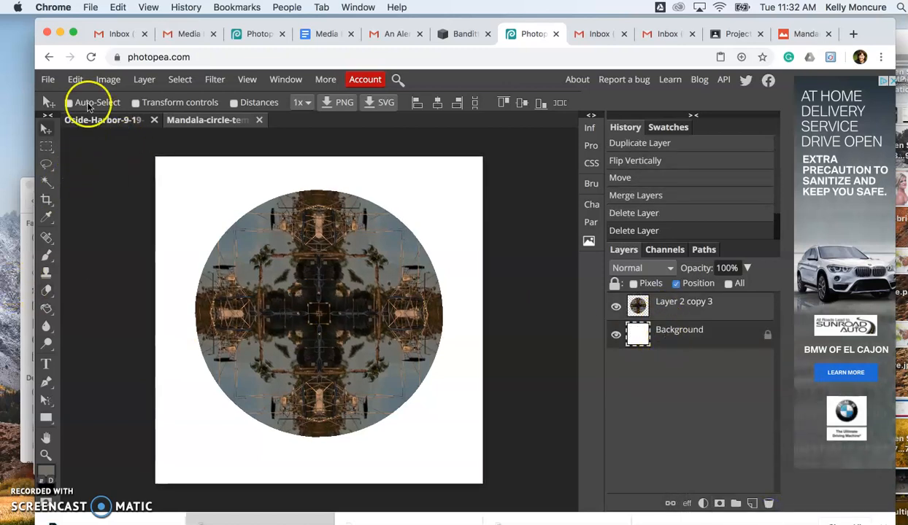
{"action": "left_click", "coordinate": [144, 78]}
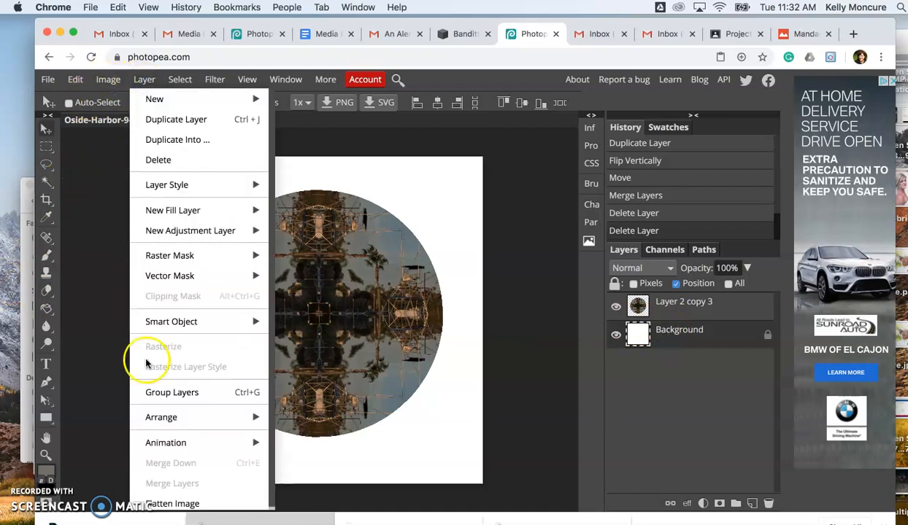
{"action": "left_click", "coordinate": [178, 503]}
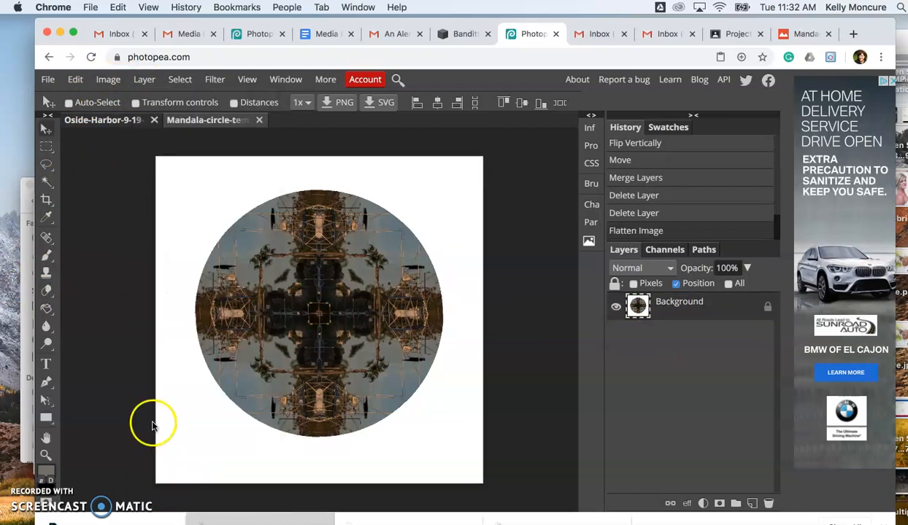
Export the mandala as a 3000 × 3000 px JPG at 100% quality.
{"action": "left_click", "coordinate": [47, 80]}
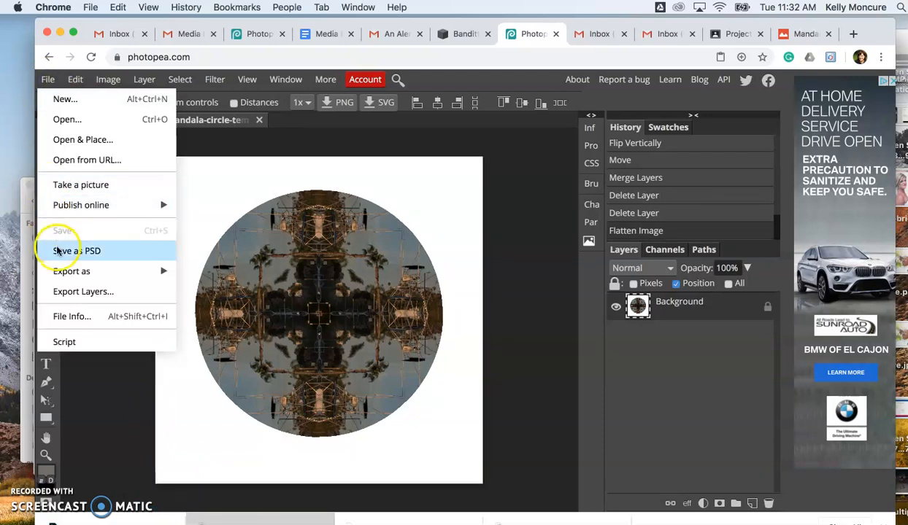
{"action": "mouse_move", "coordinate": [81, 271]}
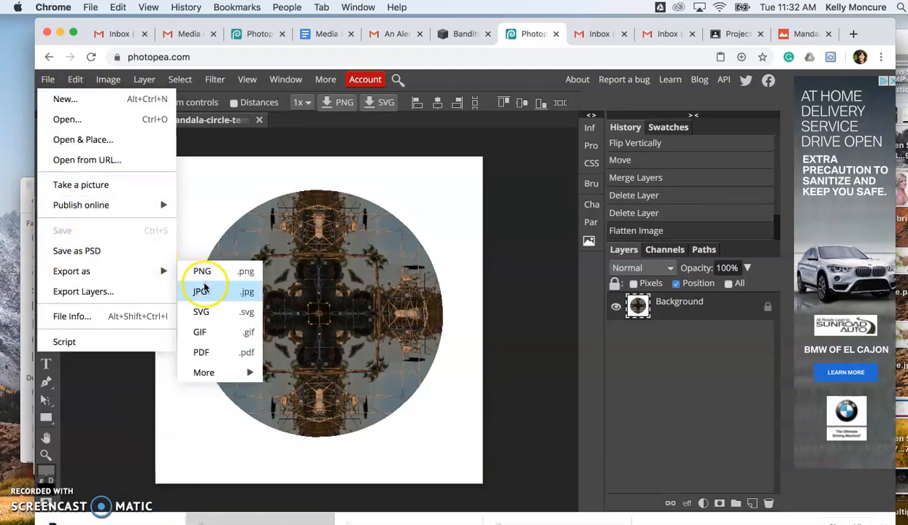
{"action": "left_click", "coordinate": [203, 292]}
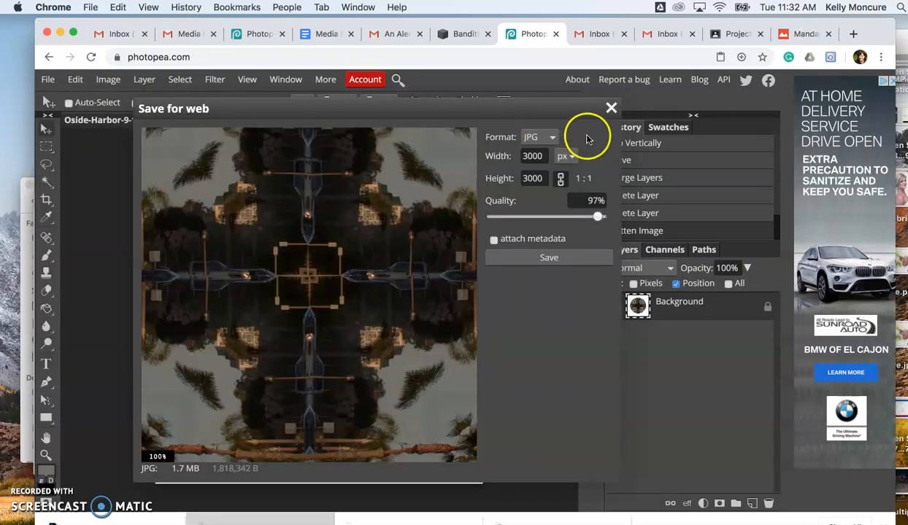
{"action": "left_click", "coordinate": [602, 216]}
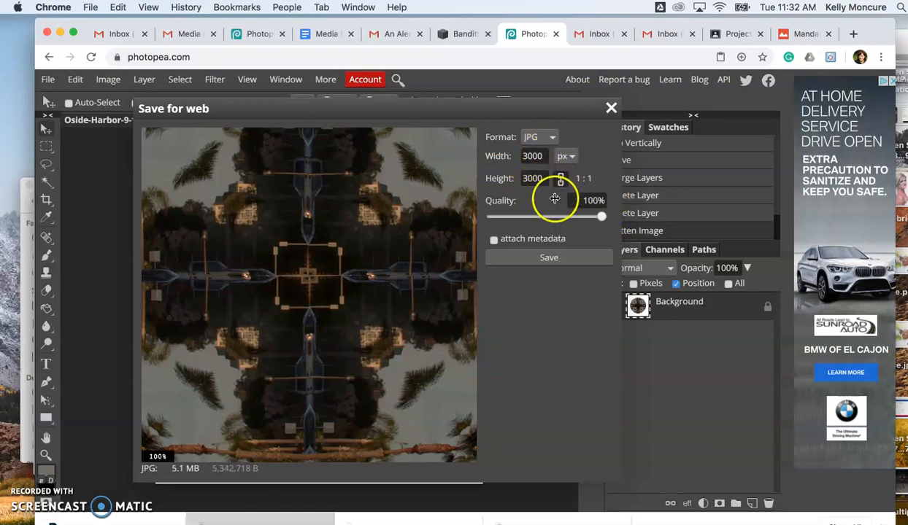
{"action": "left_click", "coordinate": [546, 259]}
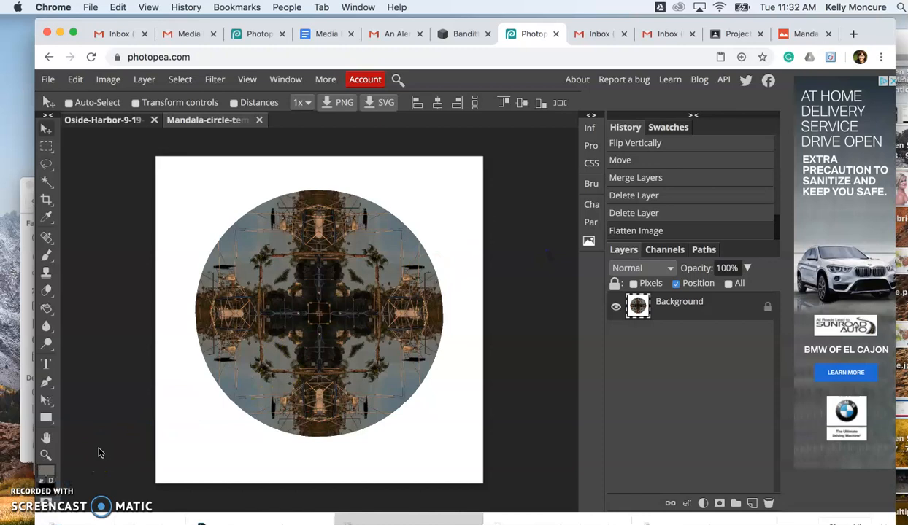
Rename the exported JPG in Preview with the creator's last and first name followed by "mandala-1", and return to Photopea.
{"action": "left_click", "coordinate": [79, 518]}
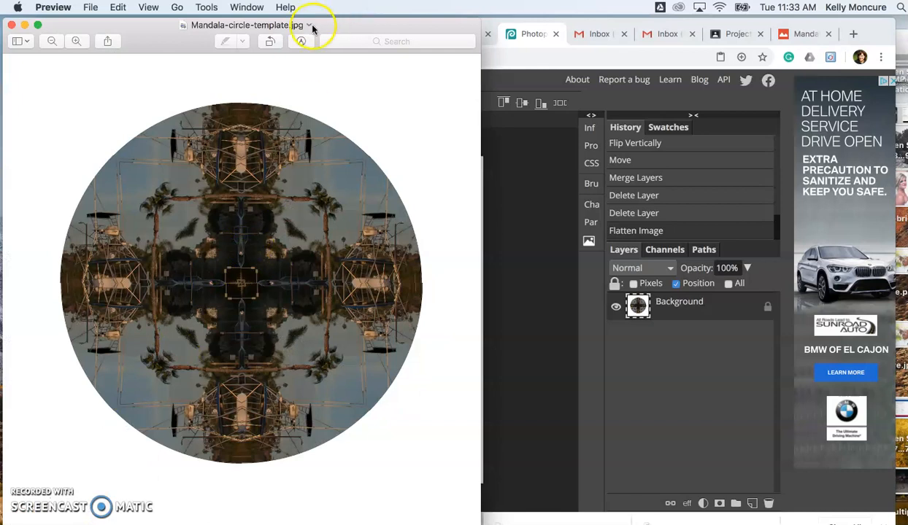
{"action": "left_click", "coordinate": [310, 26]}
{"action": "left_click", "coordinate": [297, 52]}
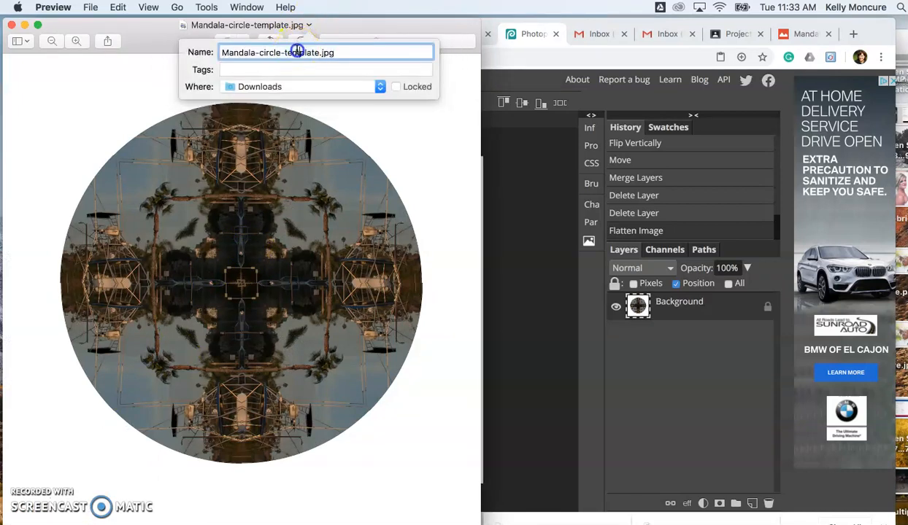
{"action": "left_click_drag", "start_coordinate": [318, 53], "coordinate": [190, 62]}
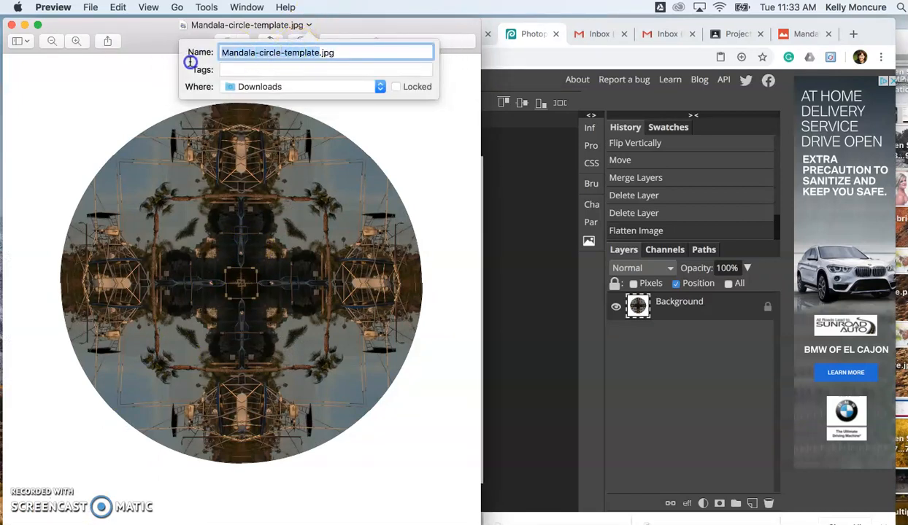
{"action": "type", "text": "Clark-kelly-mandala-1"}
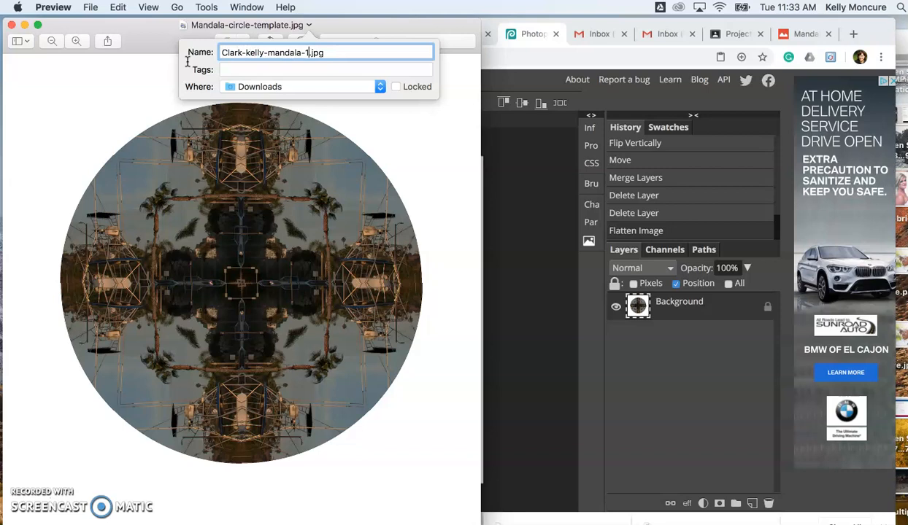
{"action": "key", "text": "Return"}
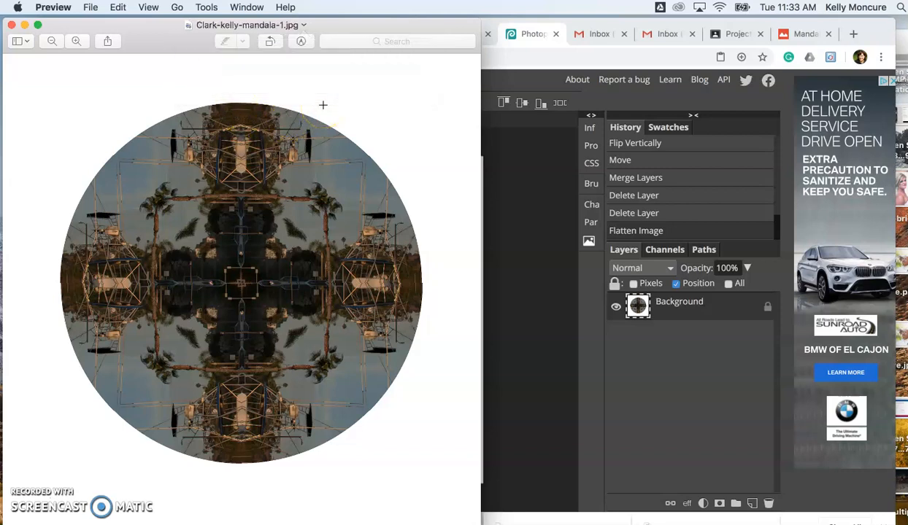
{"action": "left_click", "coordinate": [530, 207]}
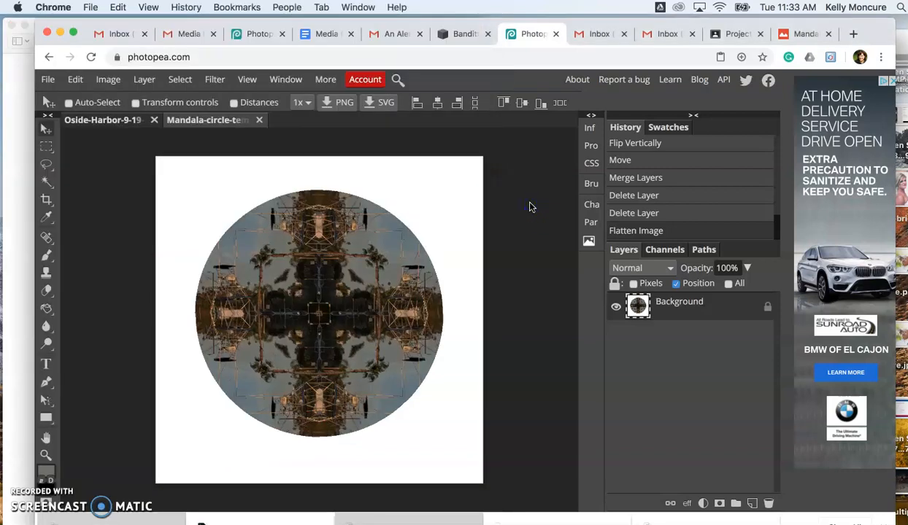